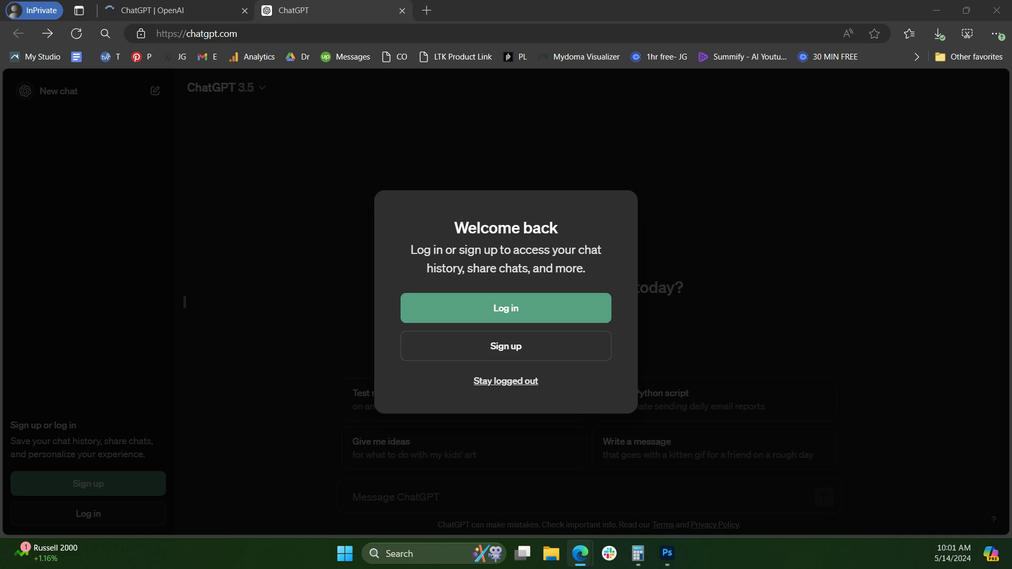
Start signing up for a new ChatGPT account using Continue with Google
{"action": "left_click", "coordinate": [183, 10]}
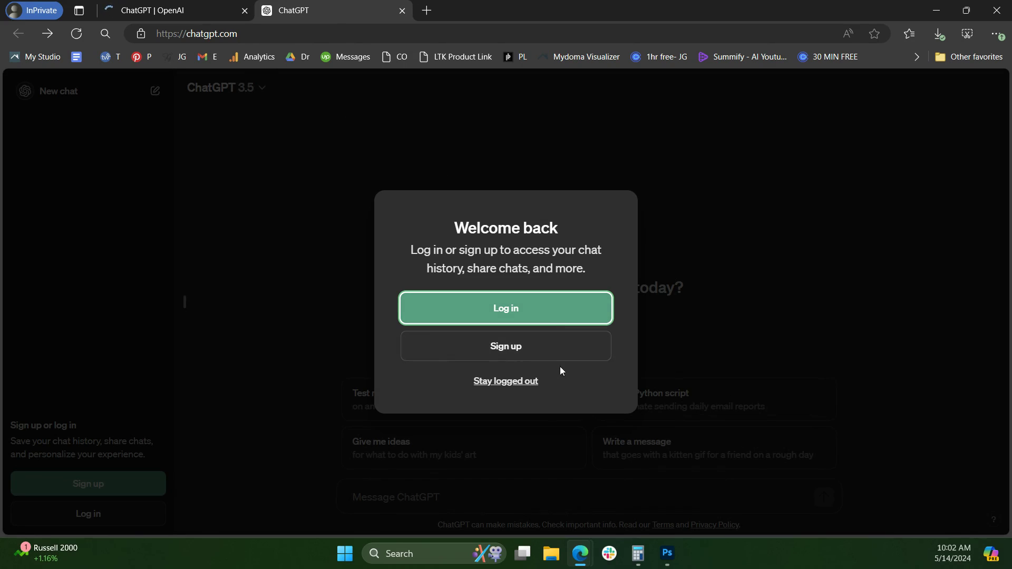
{"action": "left_click", "coordinate": [550, 355]}
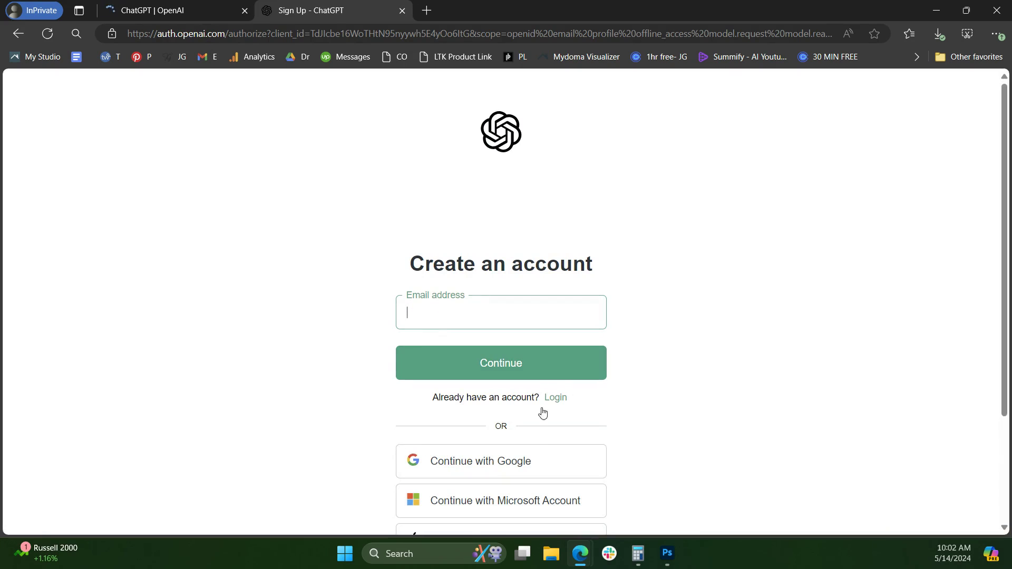
{"action": "left_click", "coordinate": [532, 456]}
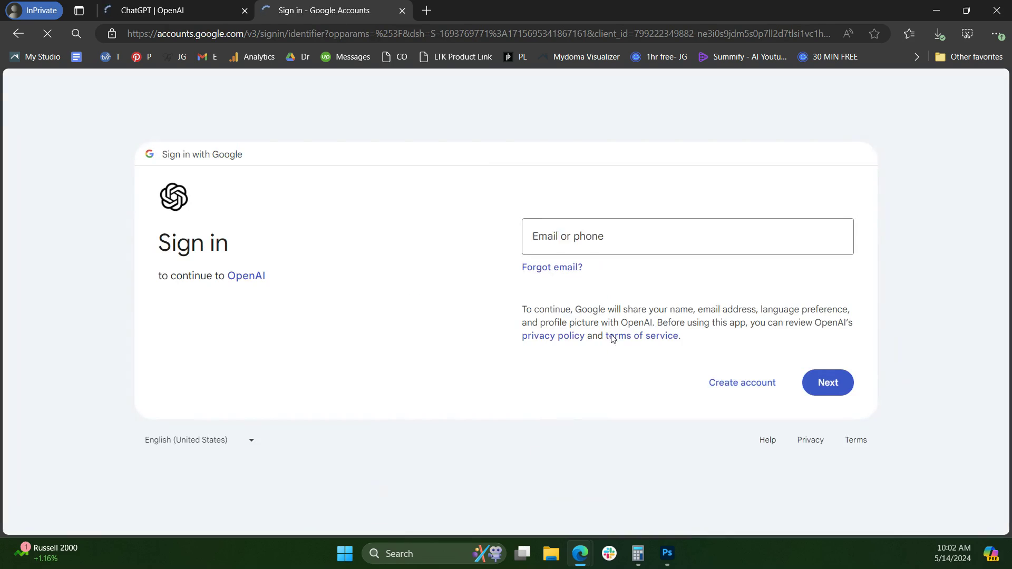
Sign in with the saved Google account's email and password and let Google continue to OpenAI
{"action": "left_click", "coordinate": [594, 231]}
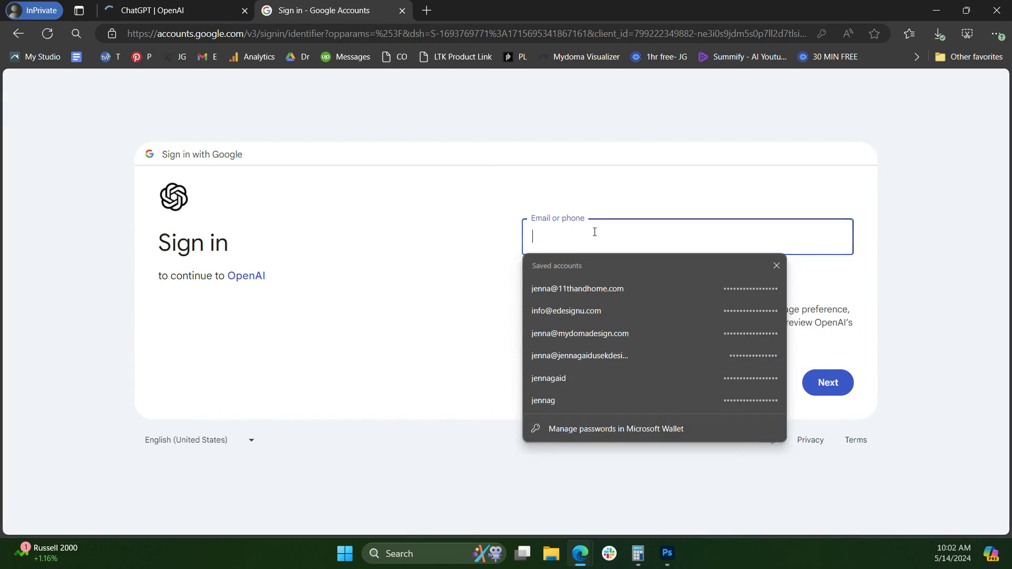
{"action": "left_click", "coordinate": [591, 293]}
{"action": "left_click", "coordinate": [826, 388]}
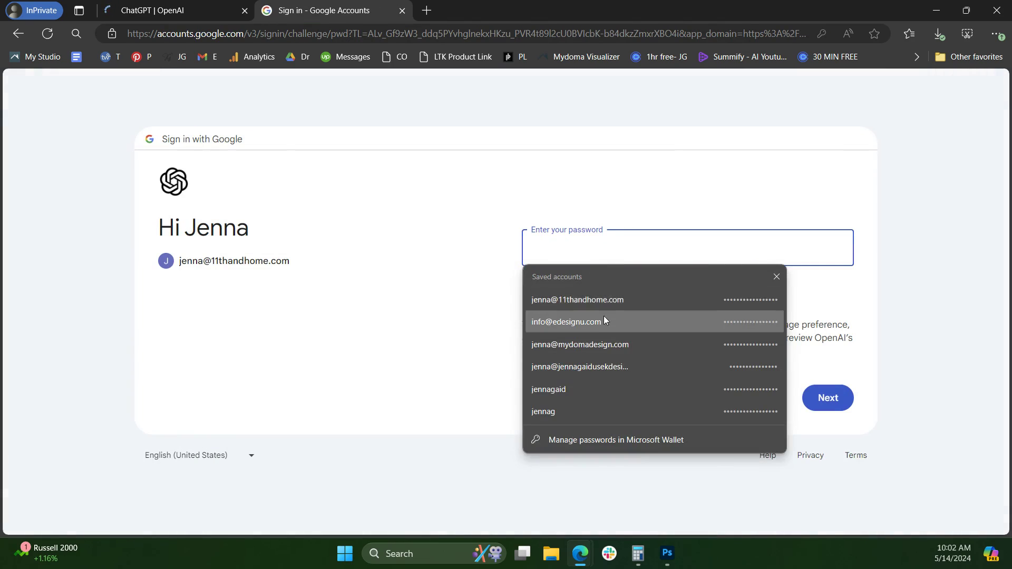
{"action": "left_click", "coordinate": [603, 316]}
{"action": "left_click", "coordinate": [822, 398]}
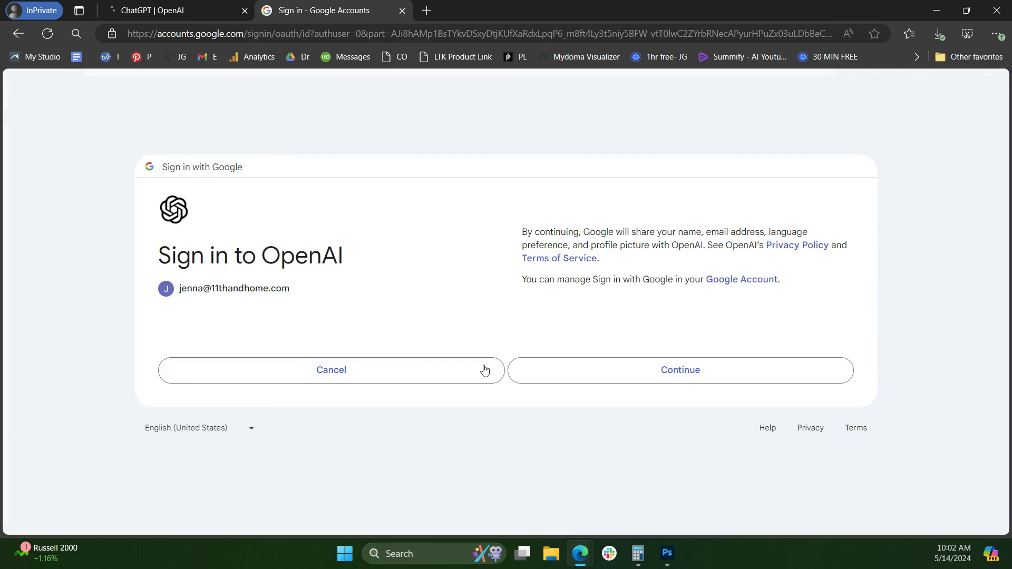
{"action": "left_click", "coordinate": [629, 370]}
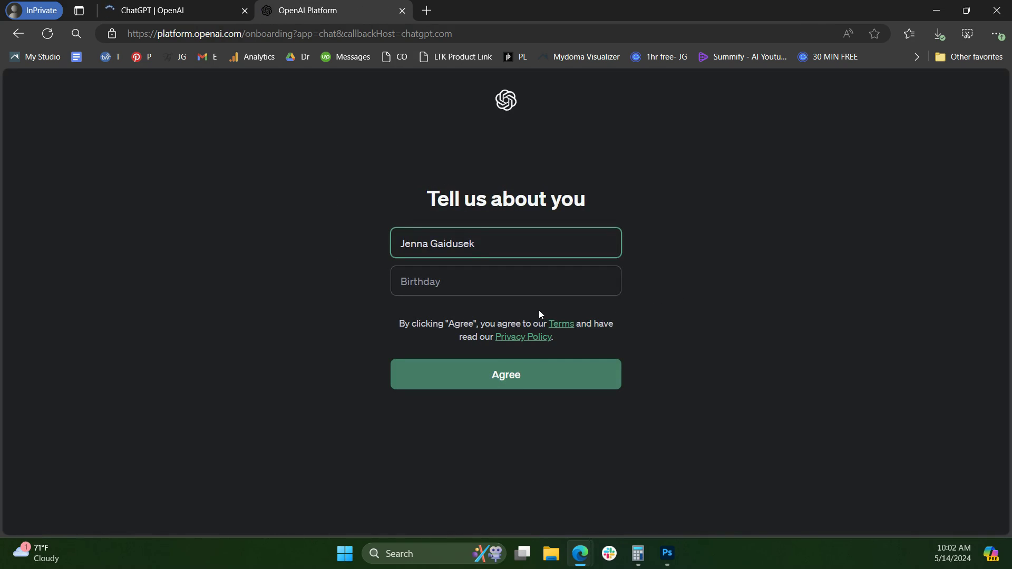
Begin entering the birthday on the profile details page
{"action": "left_click", "coordinate": [521, 282]}
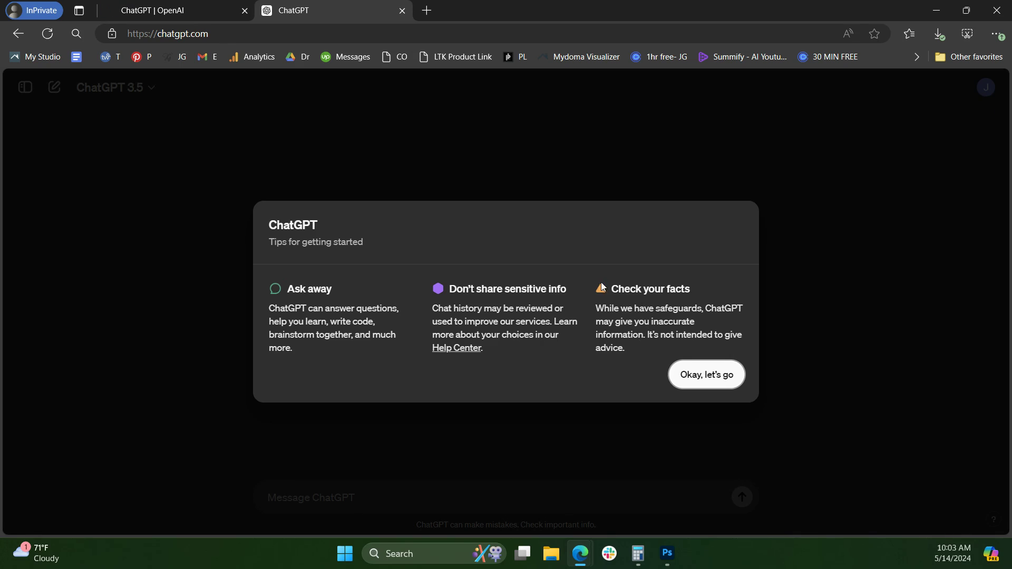
Dismiss the getting-started tips and focus the Message ChatGPT box
{"action": "left_click", "coordinate": [705, 378]}
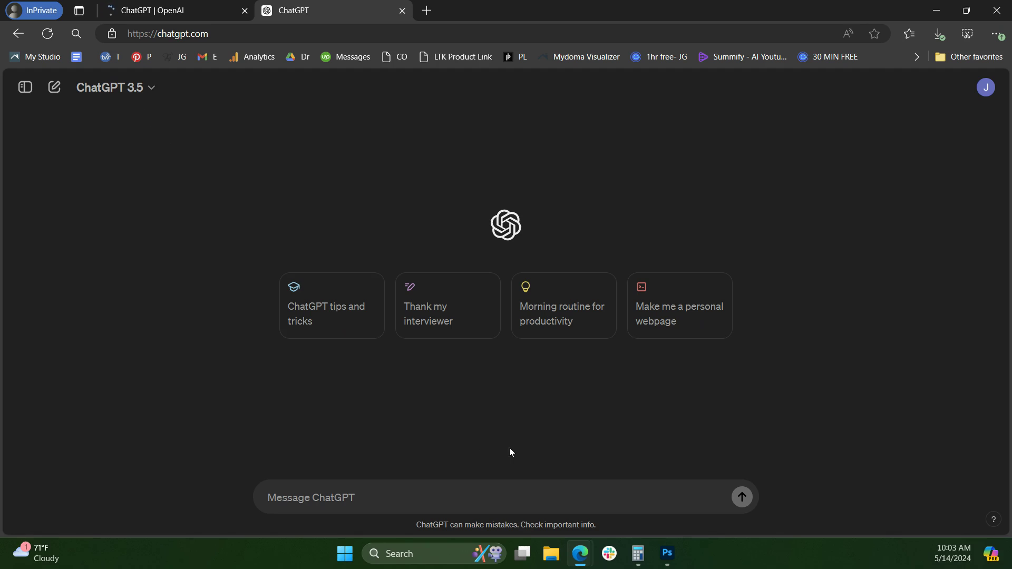
{"action": "left_click", "coordinate": [447, 501]}
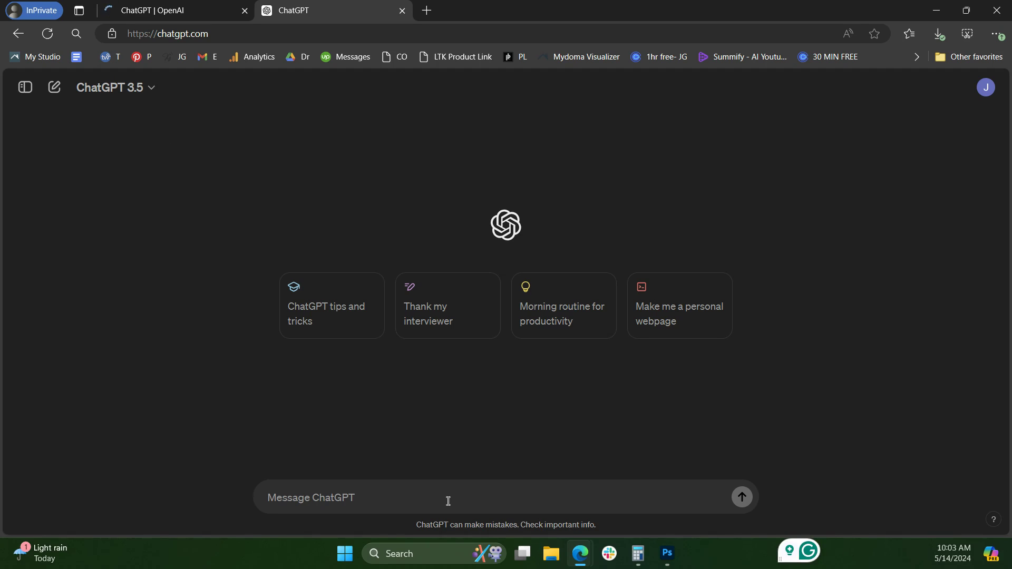
View the model list showing GPT-3.5 and GPT-4, then reveal the sidebar with chat history
{"action": "left_click", "coordinate": [132, 88]}
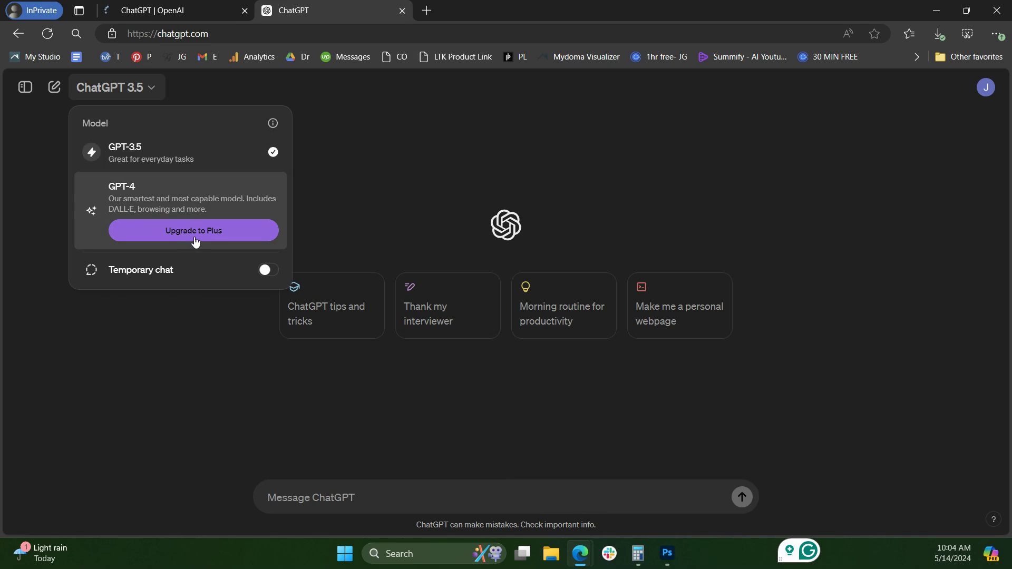
{"action": "left_click", "coordinate": [26, 89]}
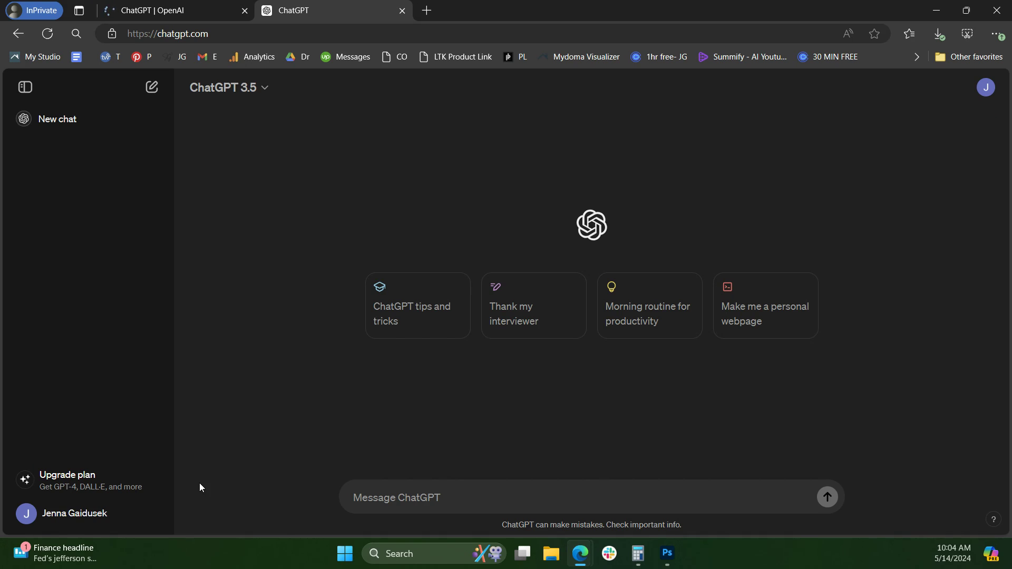
Bring up the upgrade plans and highlight the Plus plan's feature list to review it
{"action": "left_click", "coordinate": [102, 485]}
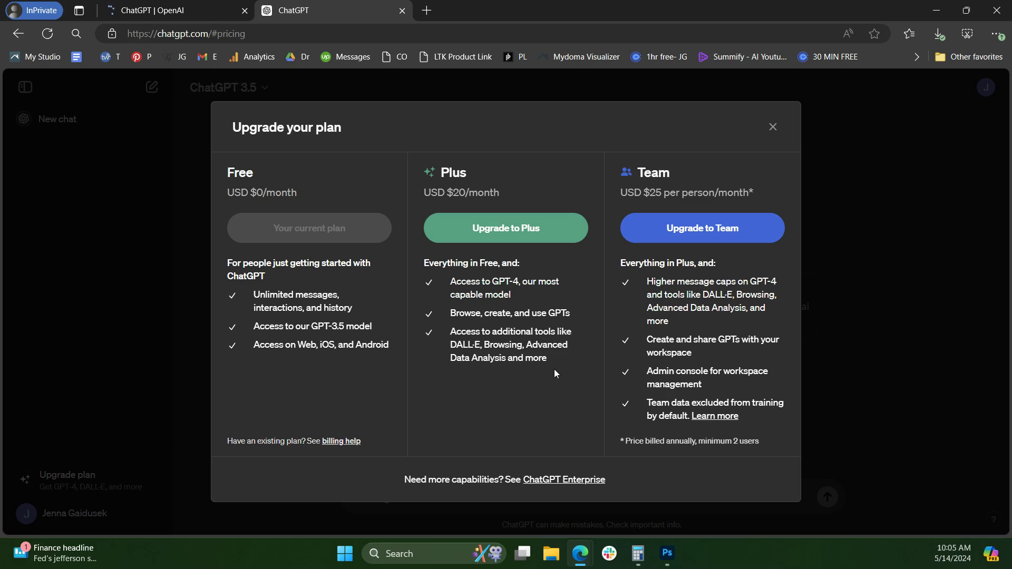
{"action": "left_click_drag", "start_coordinate": [556, 362], "coordinate": [447, 282]}
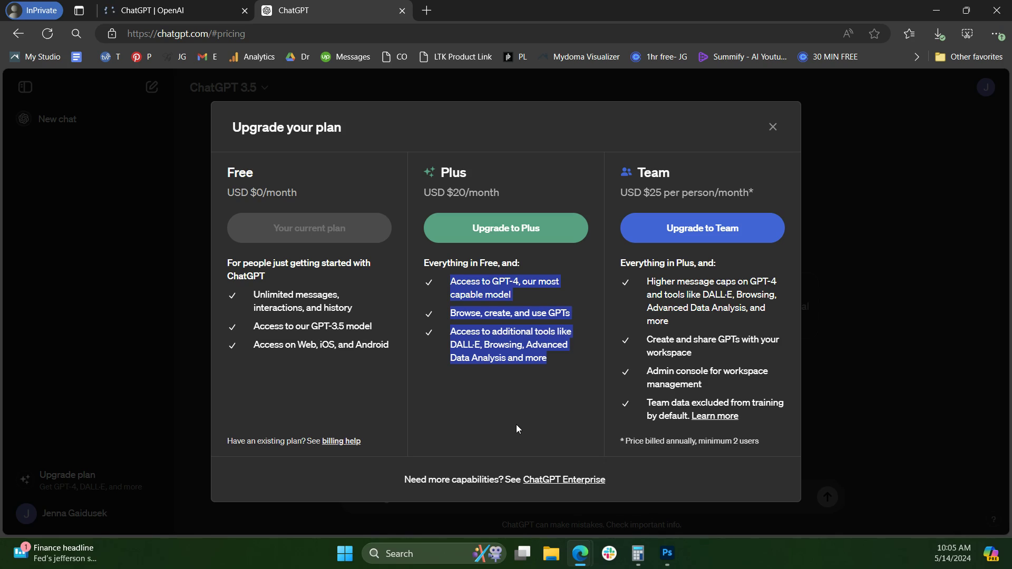
{"action": "left_click", "coordinate": [506, 388]}
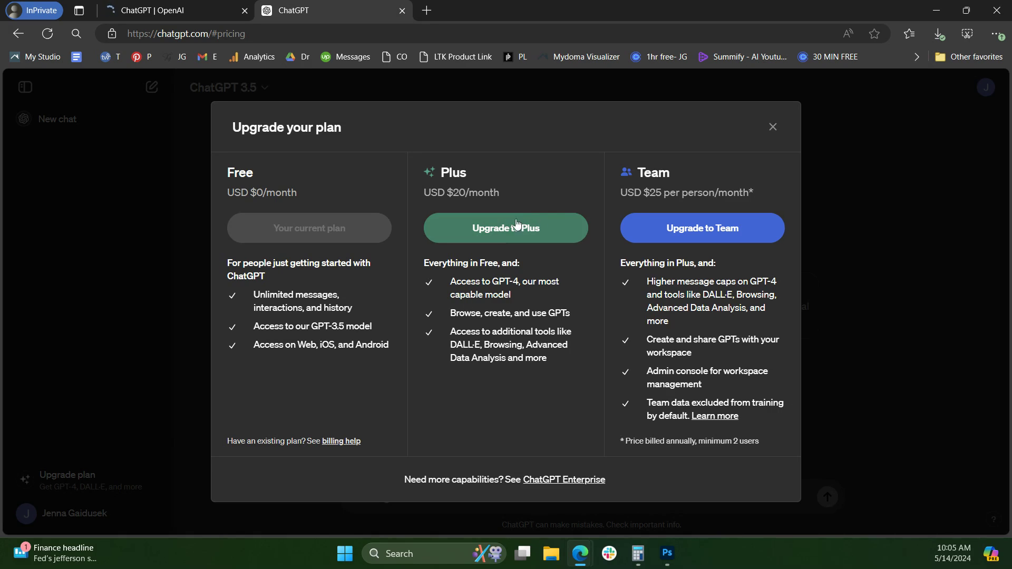
Choose Upgrade to Plus, opening the $20/month ChatGPT Plus checkout page
{"action": "left_click", "coordinate": [520, 238]}
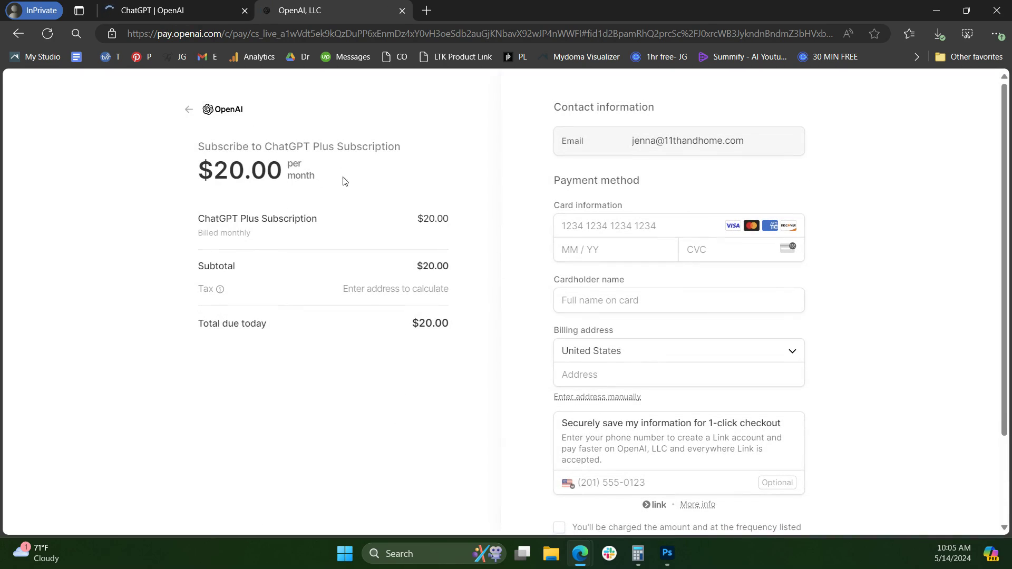
{"action": "scroll", "coordinate": [397, 345], "scroll_direction": "down", "scroll_amount": 2}
{"action": "scroll", "coordinate": [396, 341], "scroll_direction": "up", "scroll_amount": 2}
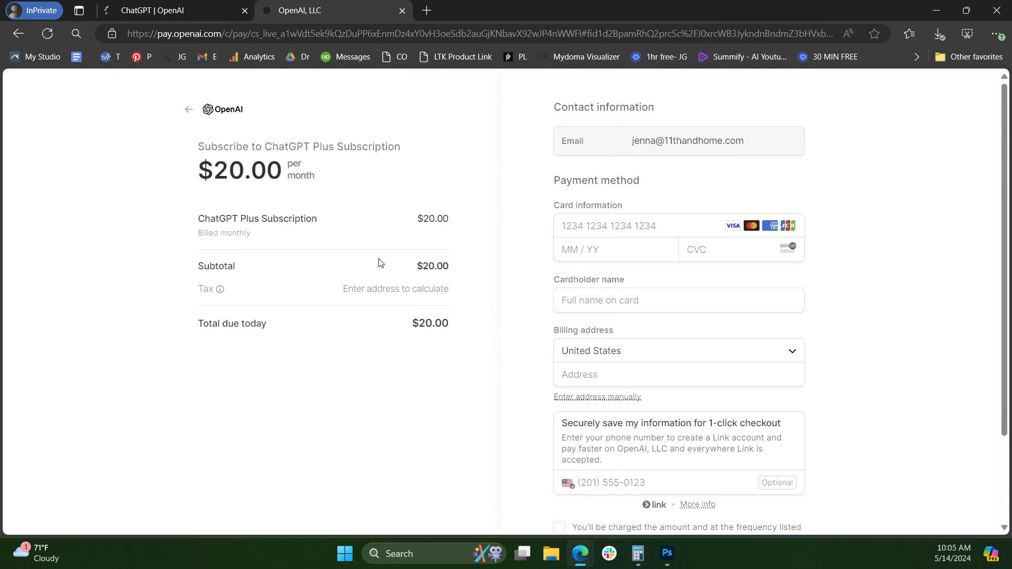